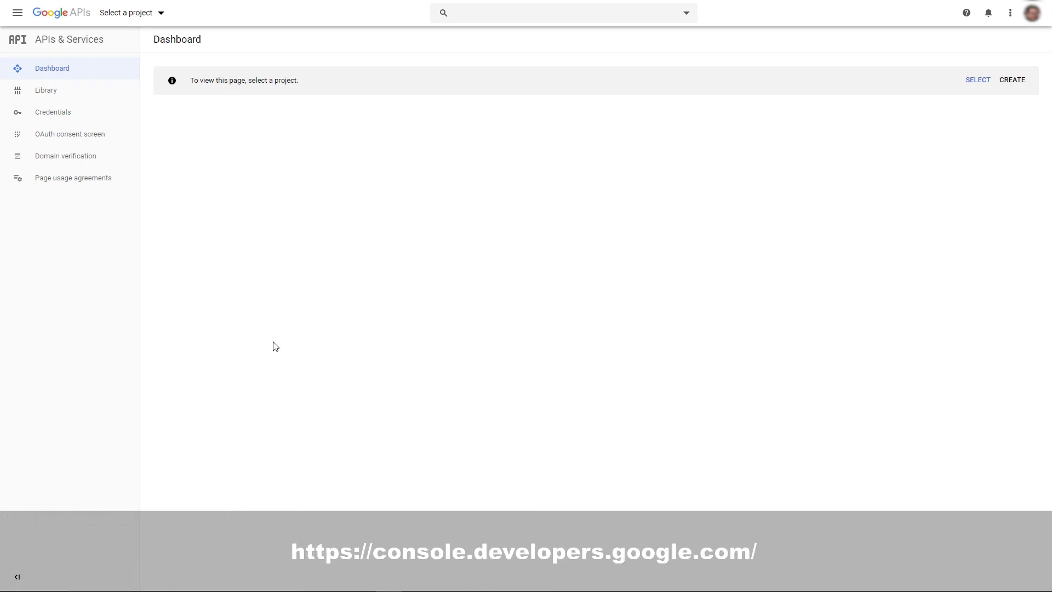
Step: Create a new project named "Matomo Import" with no organization
left_click(156, 13)
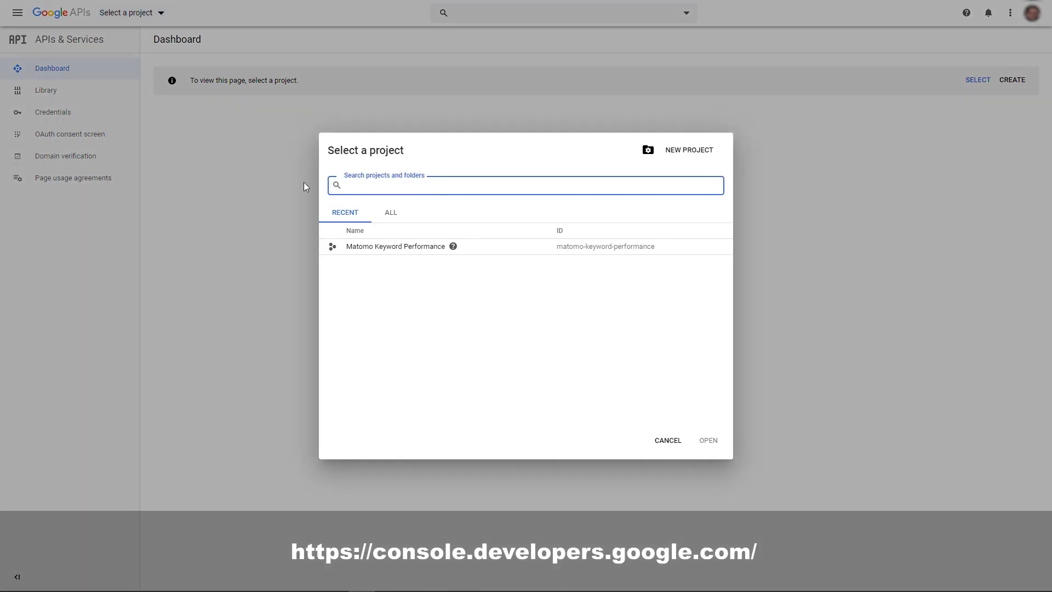
left_click(679, 153)
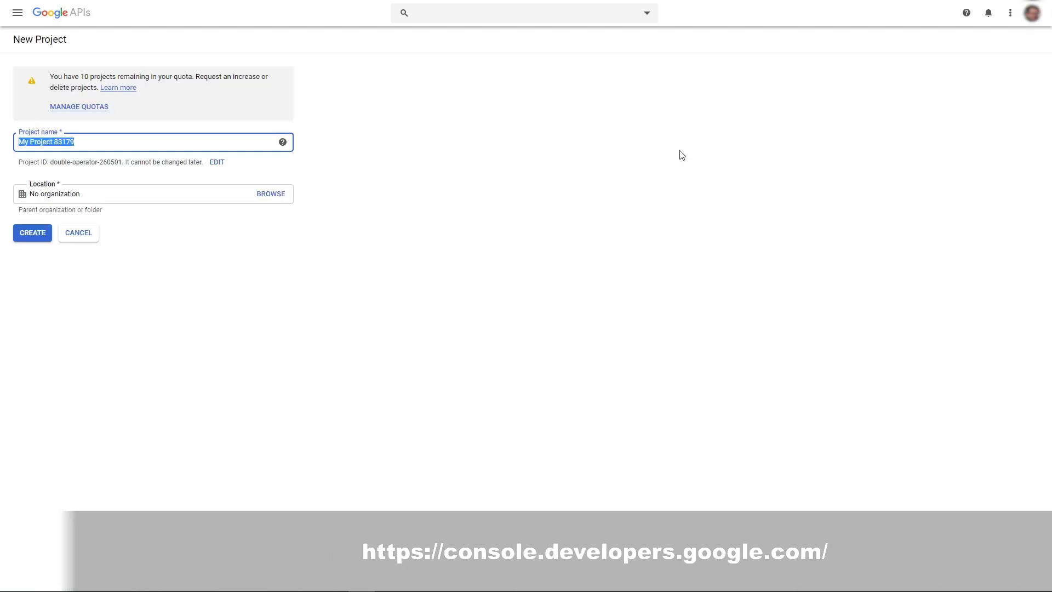
type("Matomo Import")
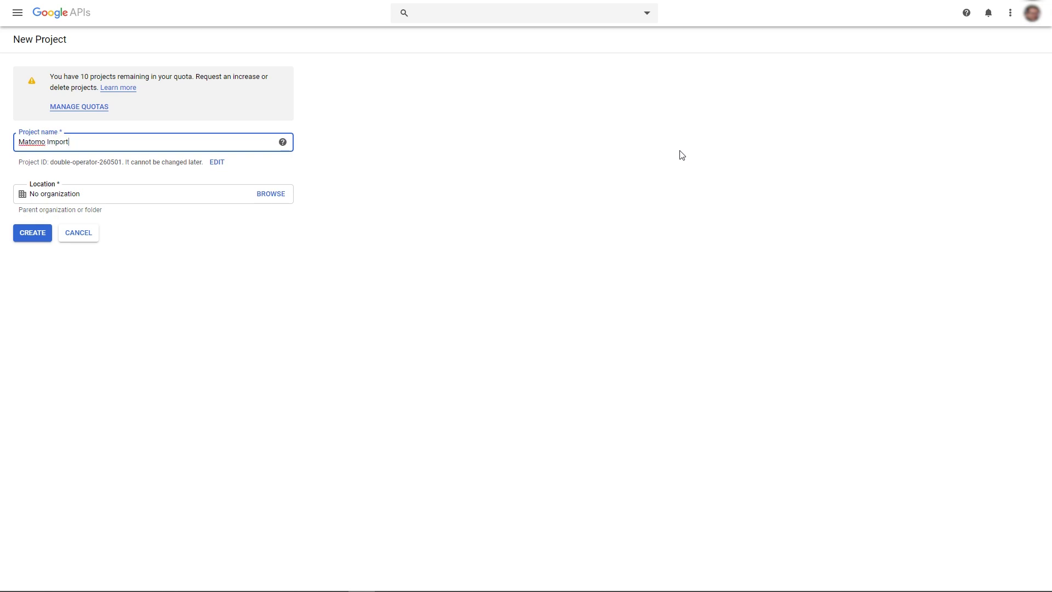
left_click(36, 236)
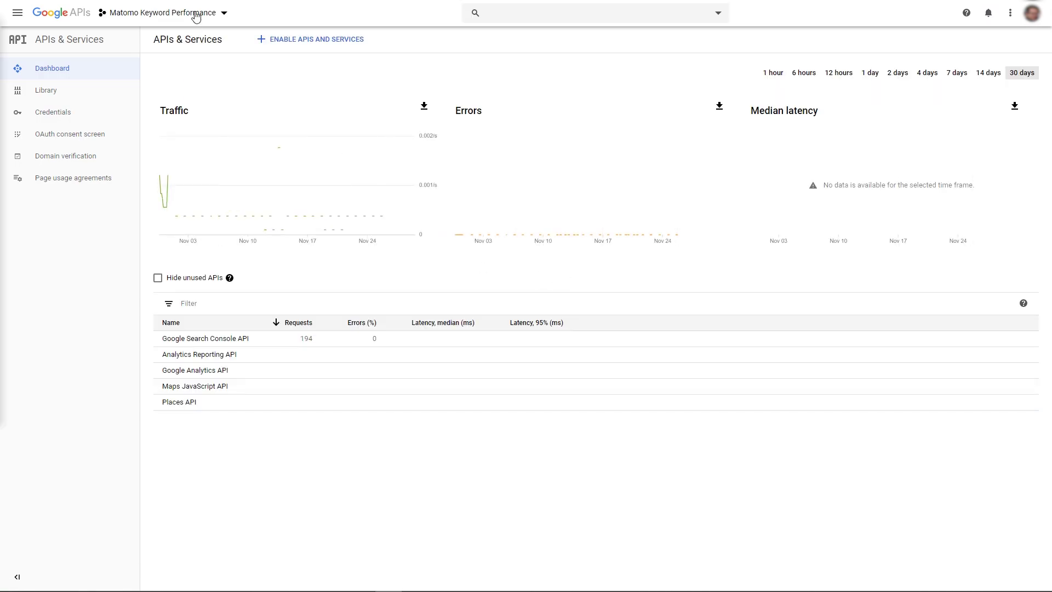
Step: Switch the console from Matomo Keyword Performance to the Matomo Import project
left_click(196, 14)
left_click(480, 265)
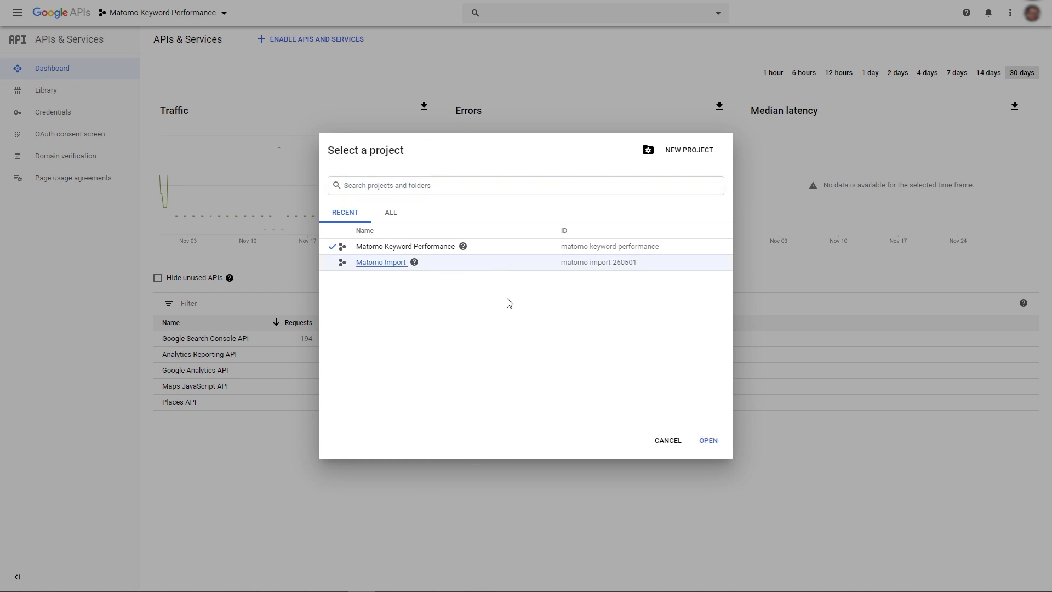
left_click(710, 441)
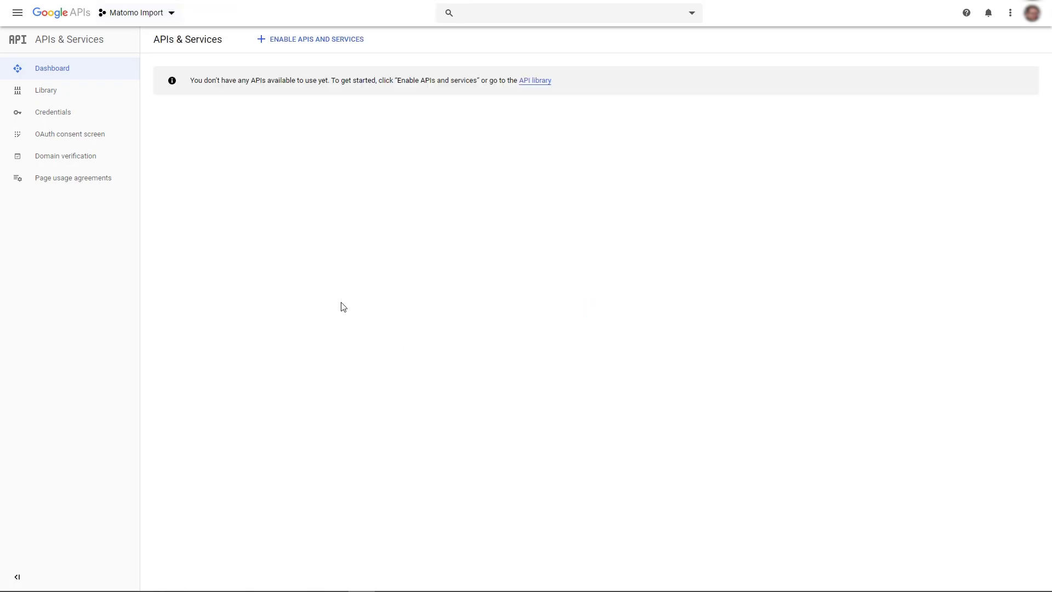
Step: Search the API Library for "Google Analytics" and enable the Google Analytics Reporting API for the project
left_click(274, 46)
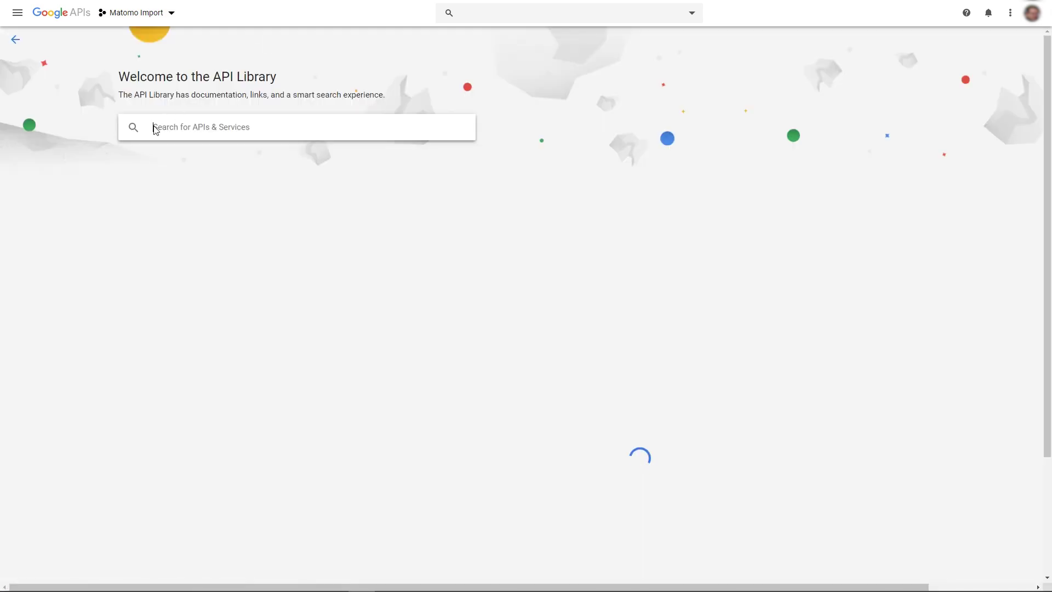
type("Google Analytics")
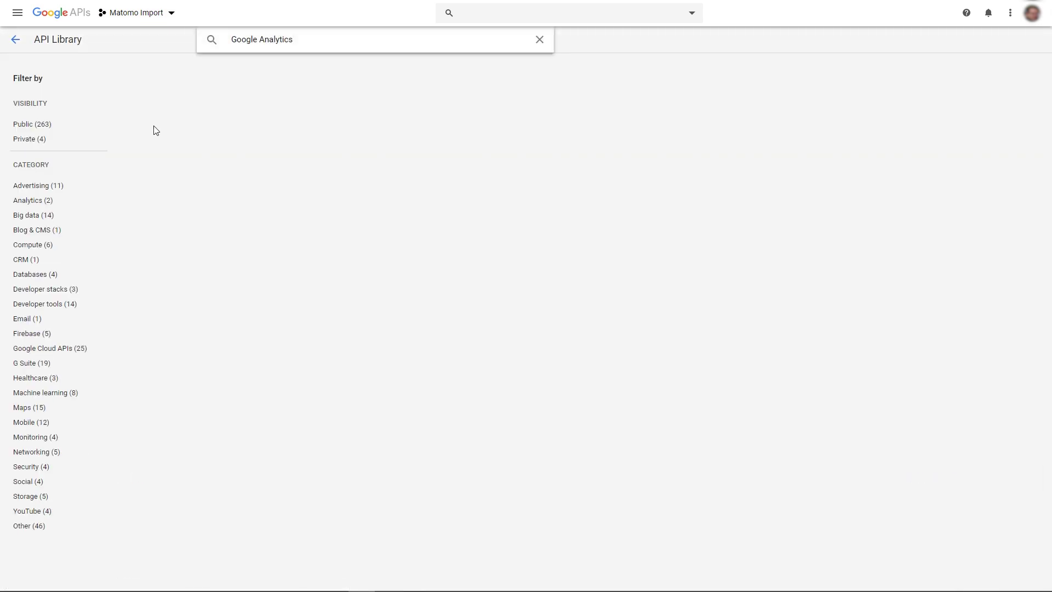
left_click(236, 123)
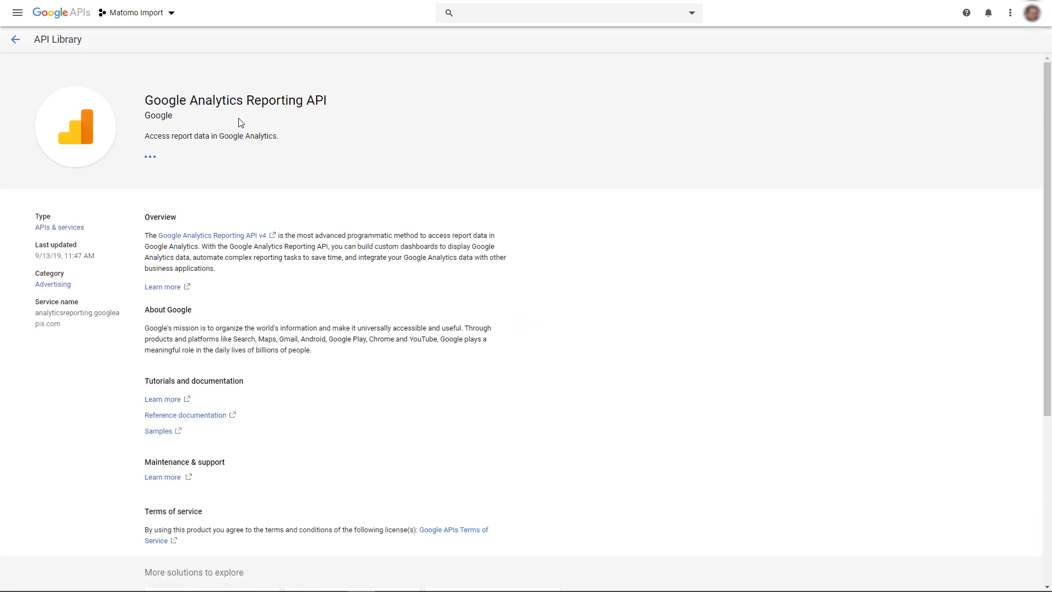
left_click(172, 159)
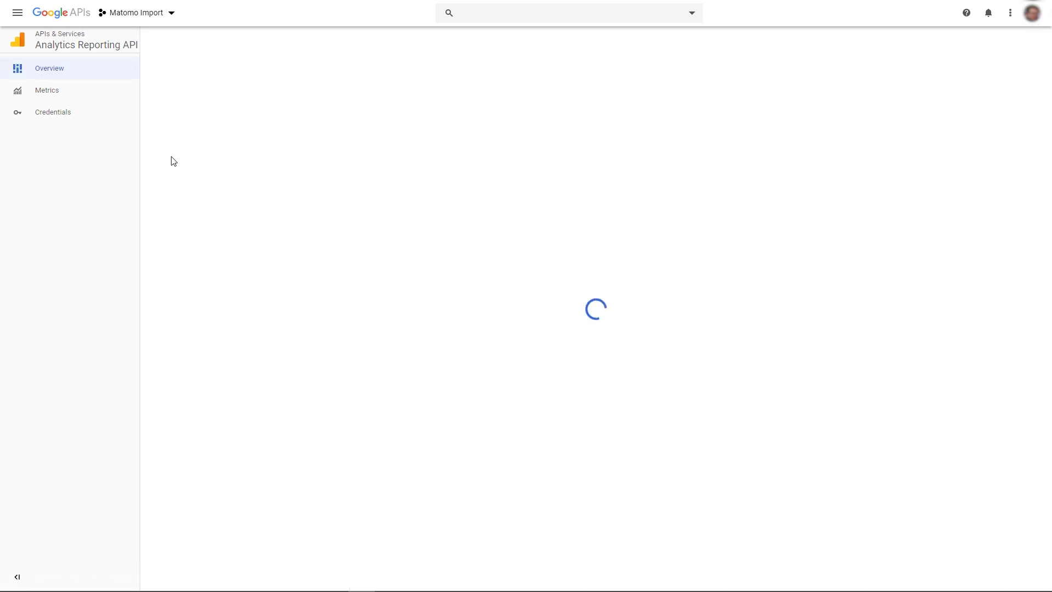
Step: Return to the API Library, search for "Google Analytics" again and enable the Google Analytics API
left_click(59, 35)
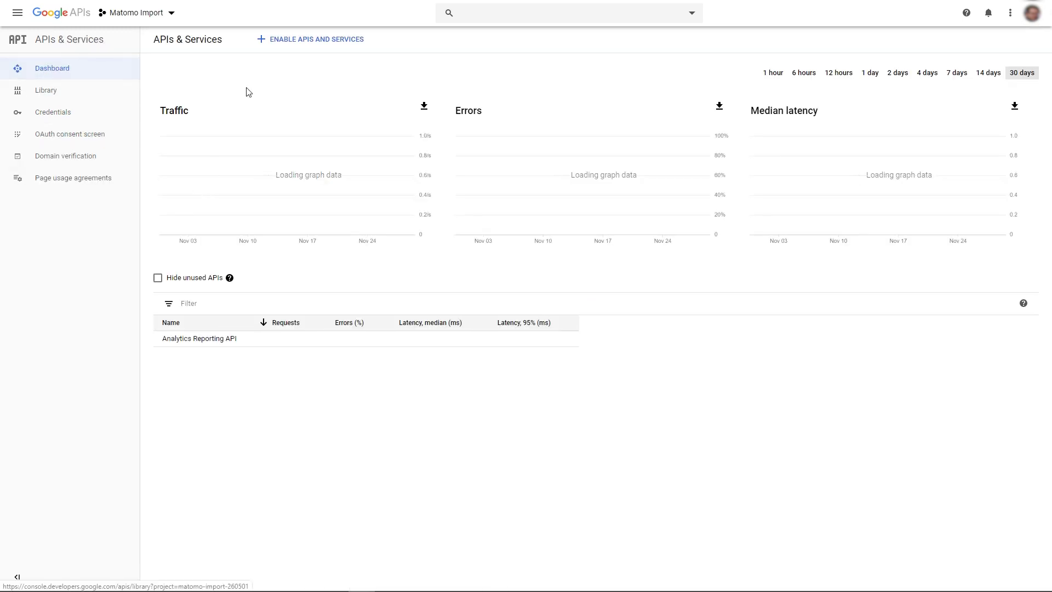
left_click(301, 40)
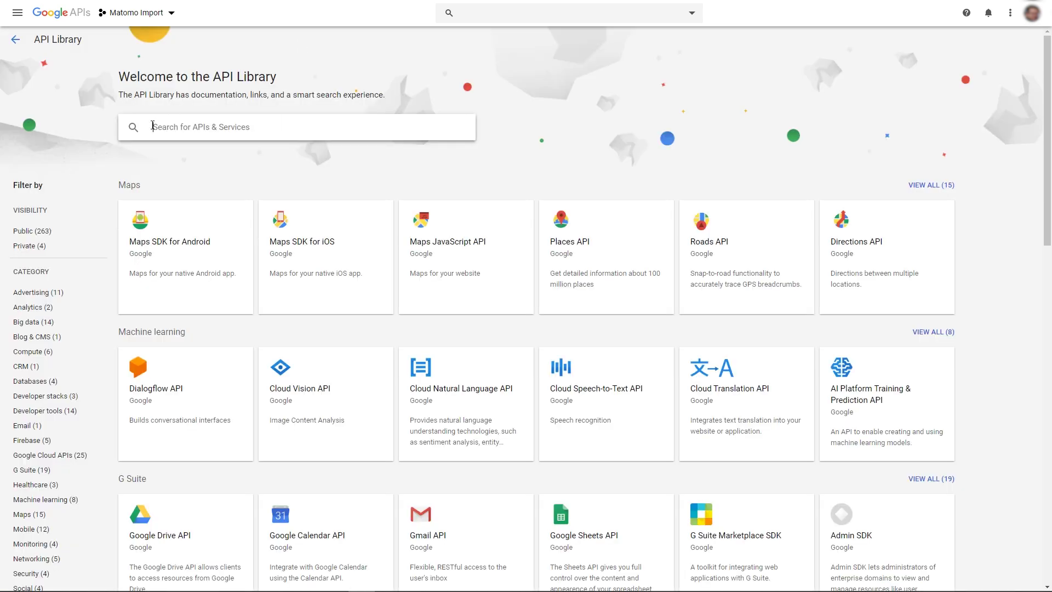
left_click(152, 126)
type("Google Analytics")
key("Return")
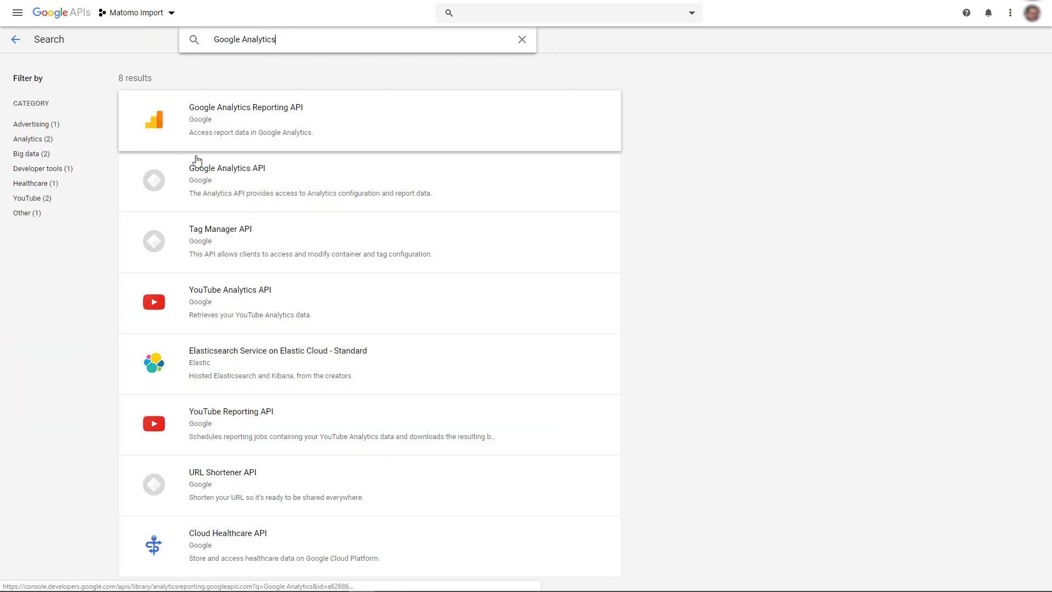
left_click(213, 180)
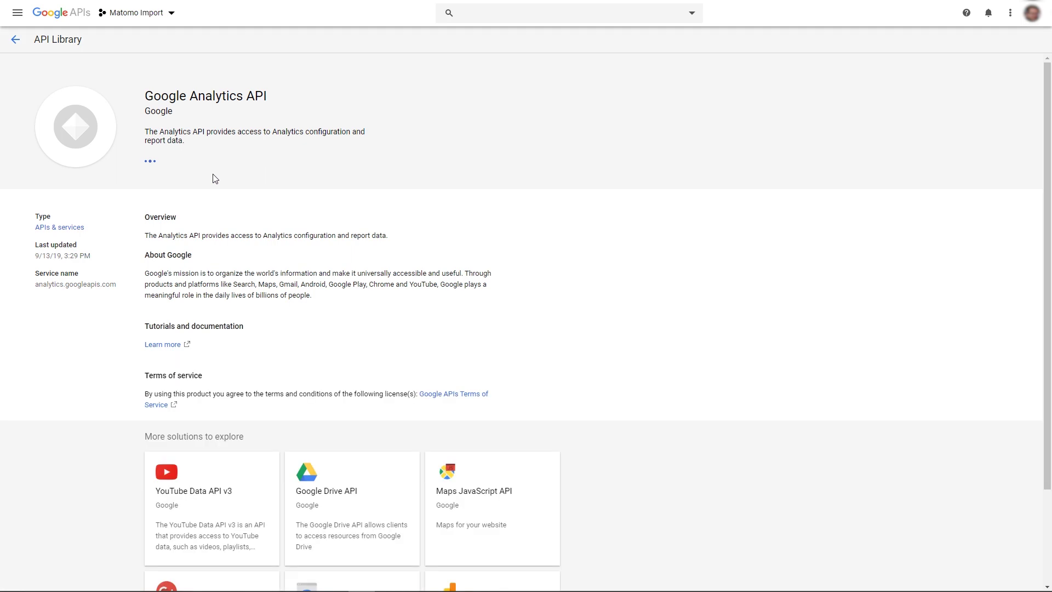
left_click(171, 167)
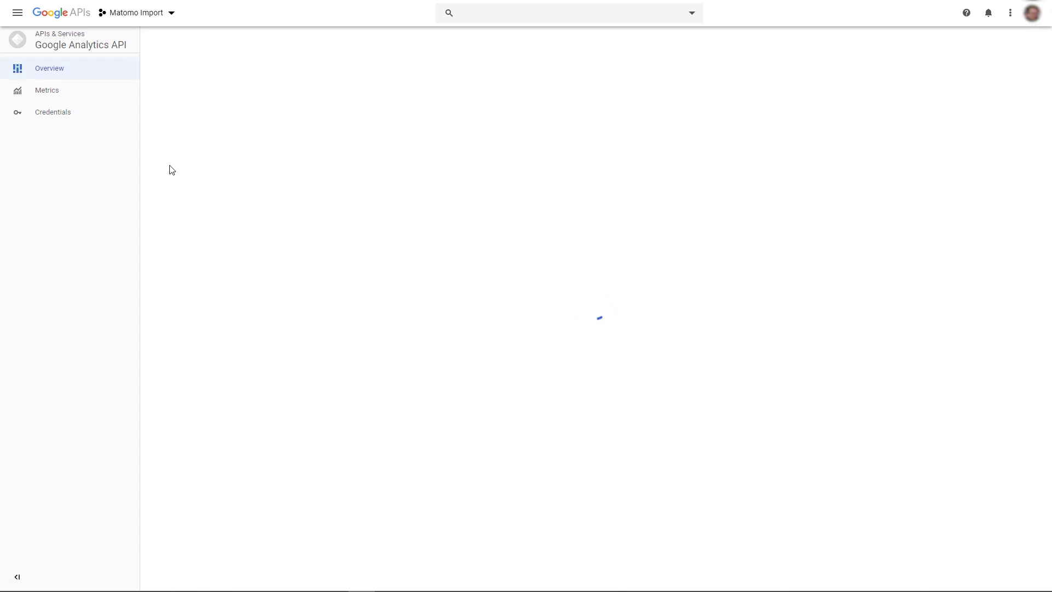
Step: Start creating an OAuth client ID credential for the project and open the consent screen configuration
left_click(61, 19)
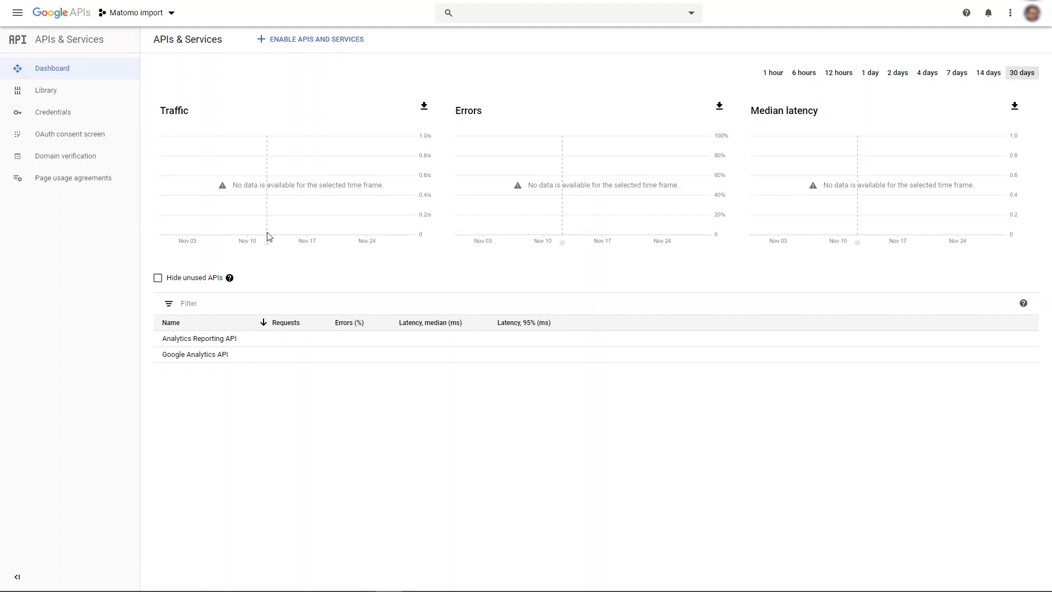
left_click(54, 114)
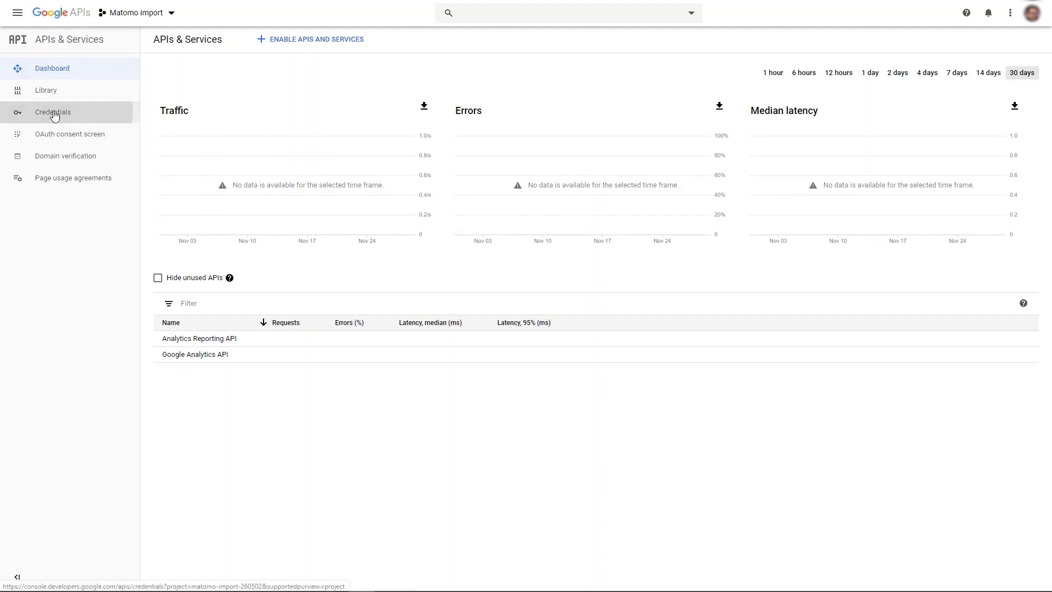
left_click(533, 225)
left_click(528, 269)
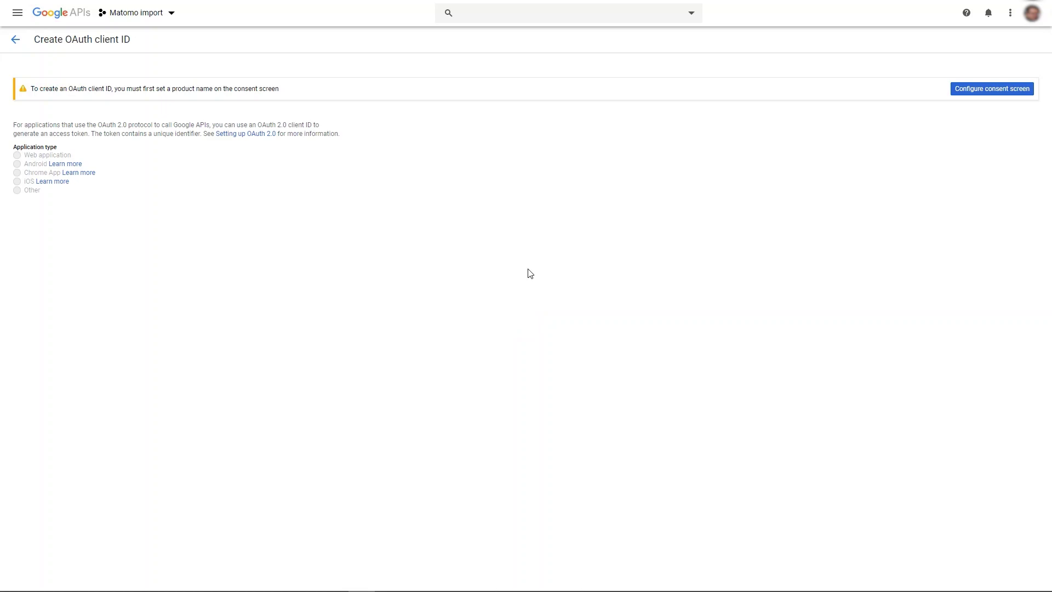
left_click(1003, 95)
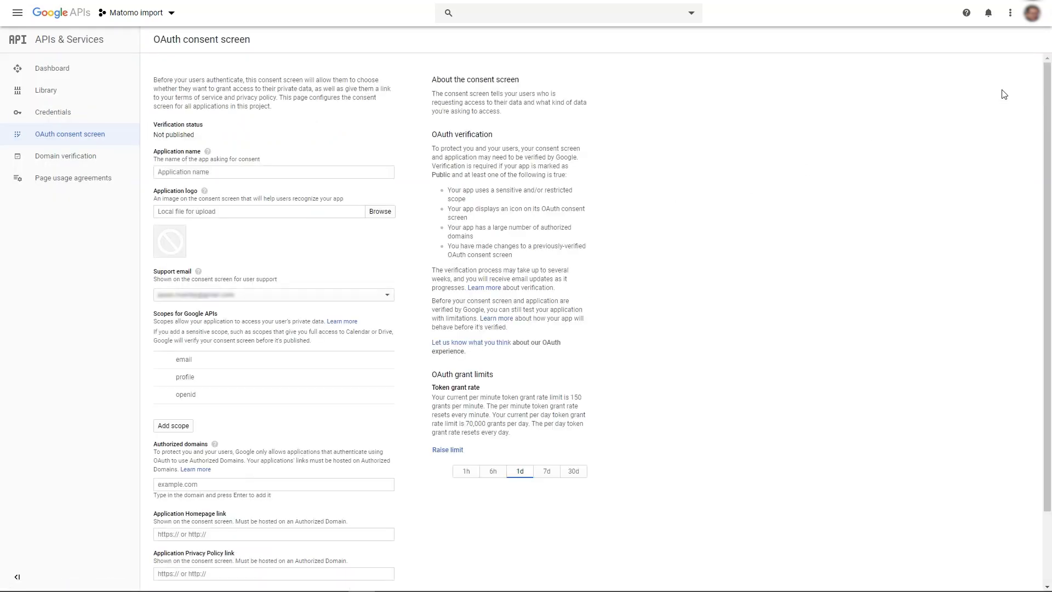
Step: Set the consent screen's application name to "Matomo import", add matomo.cloud as an authorized domain and save it
left_click(192, 172)
type("Matomo import")
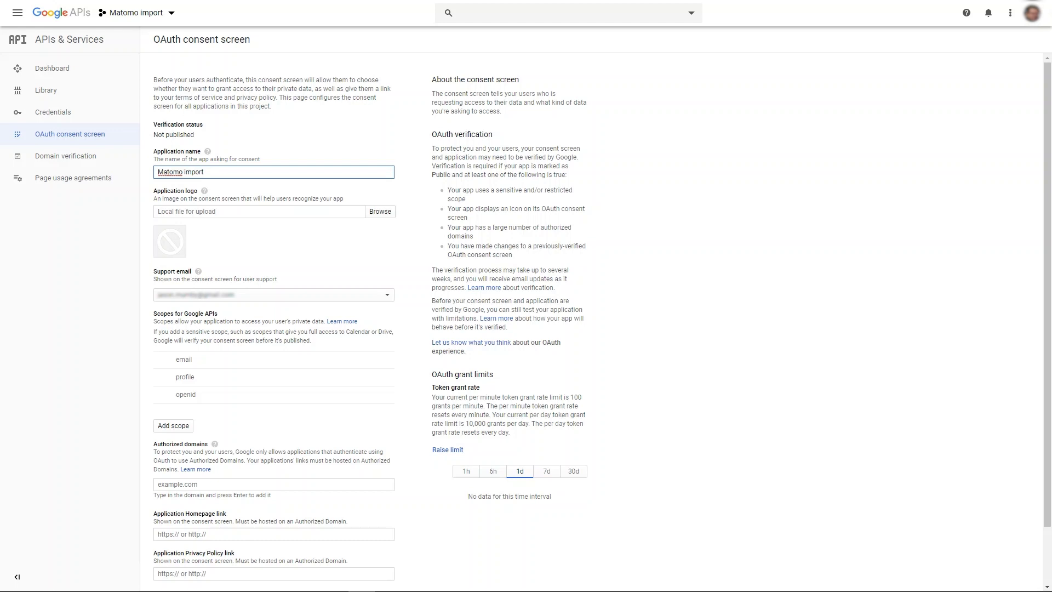
key("Tab")
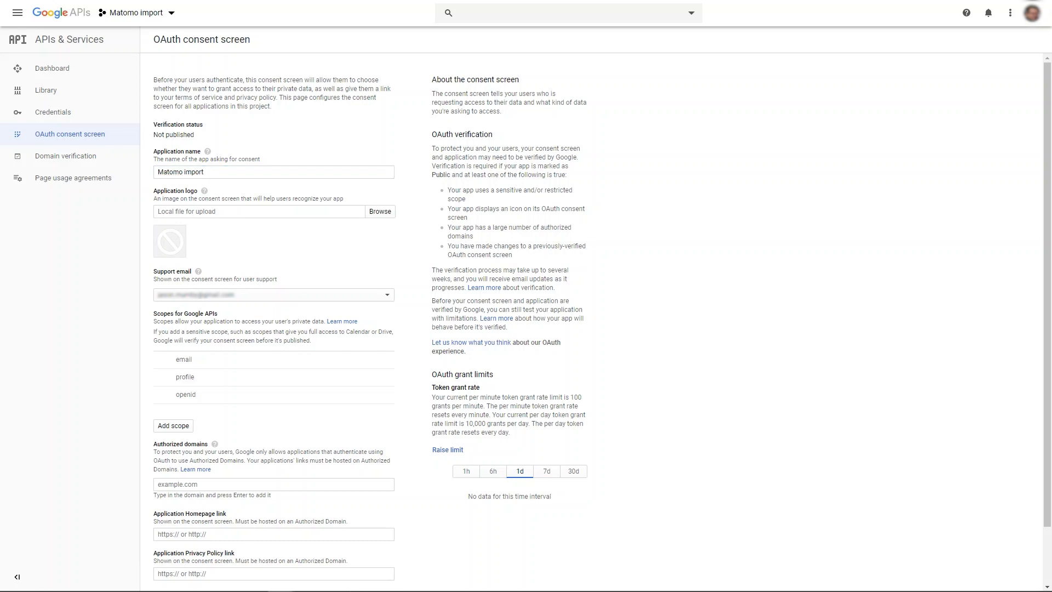
left_click(166, 484)
type("matomo.cloud")
key("Return")
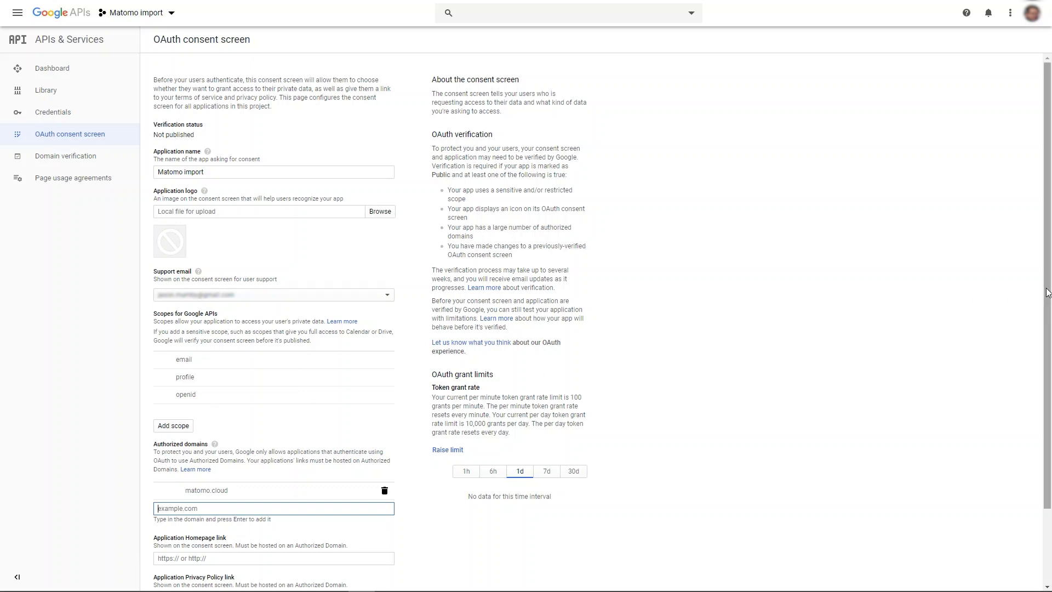
left_click_drag(1047, 300, 1047, 366)
left_click(163, 579)
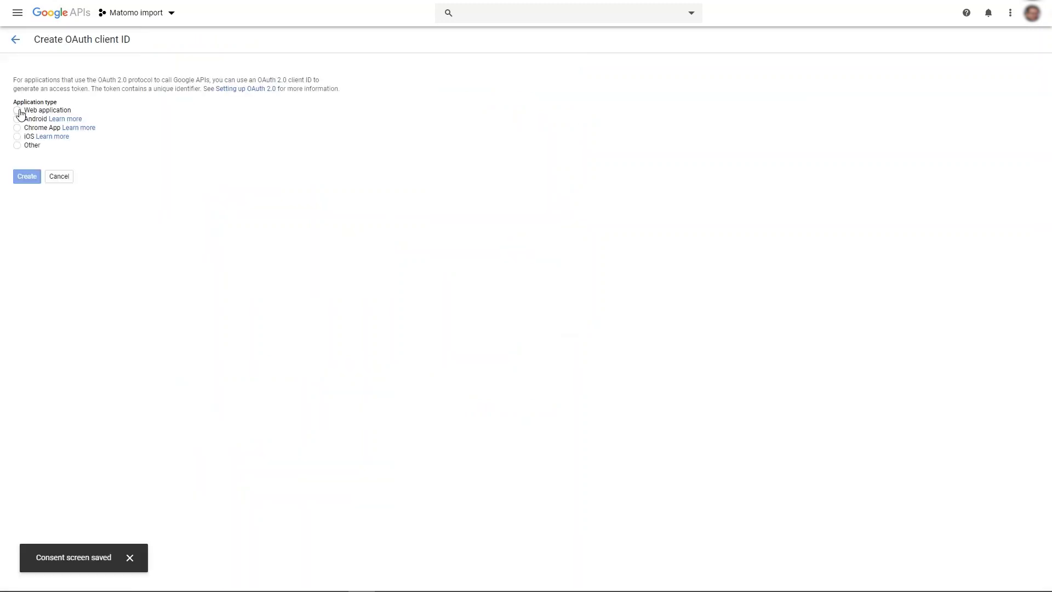
left_click(18, 111)
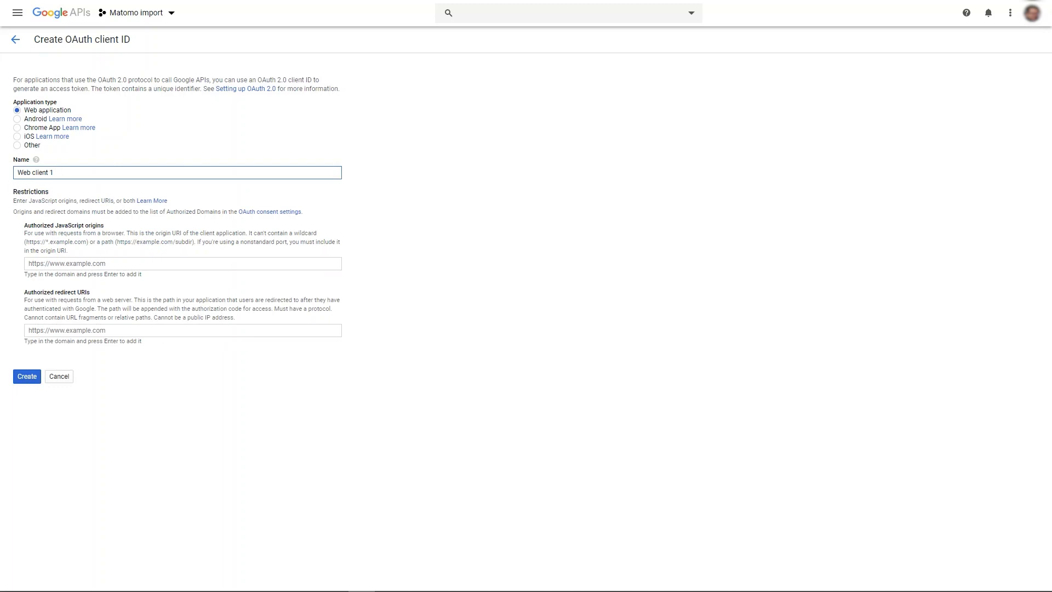
key("ctrl+a")
type("Matomo import")
left_click(88, 264)
type("htt")
left_click(101, 313)
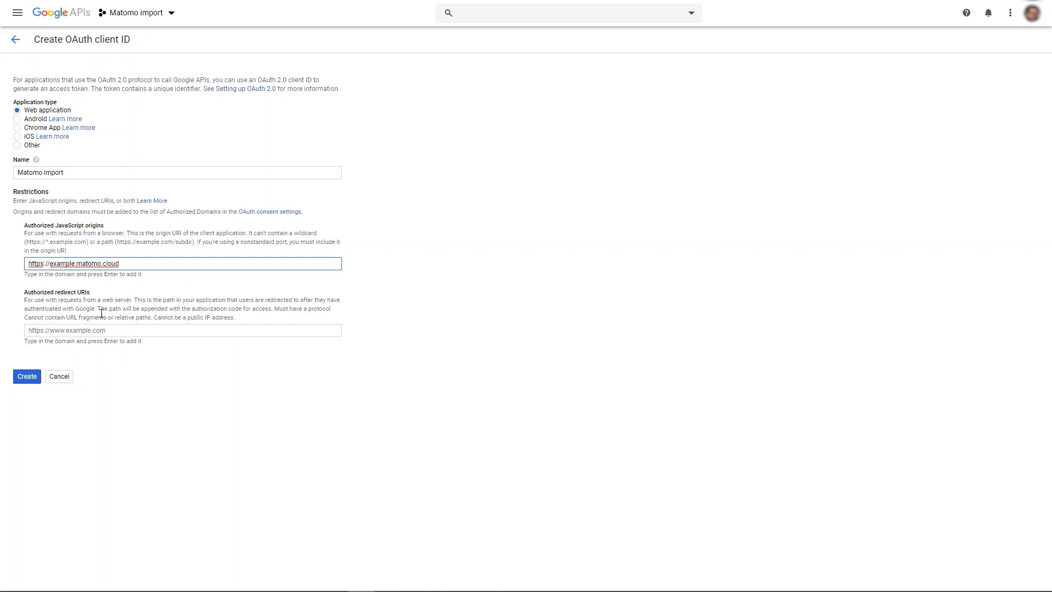
left_click(79, 331)
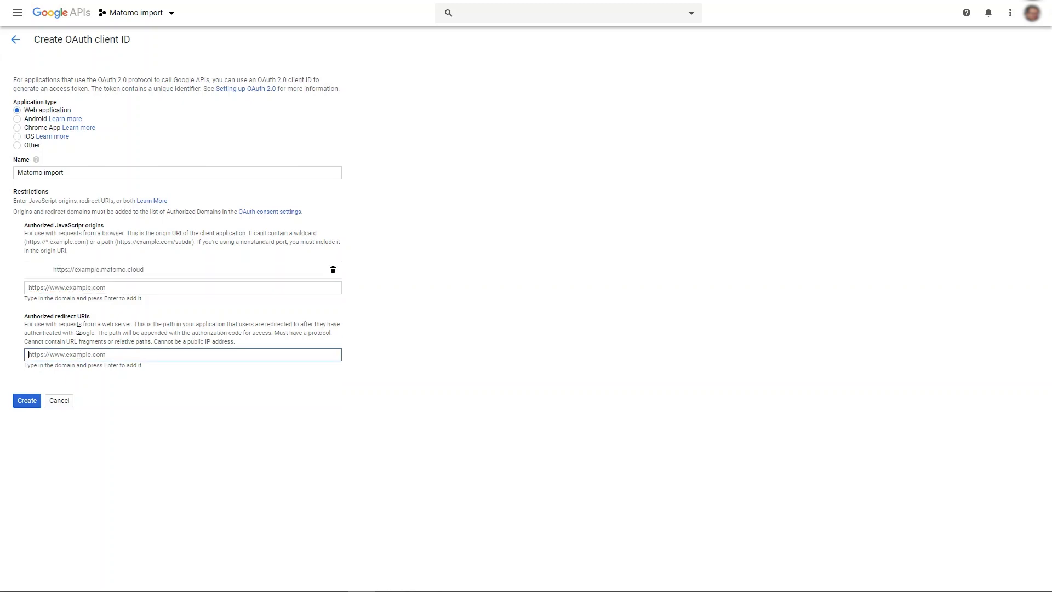
type("https://example.matomo.cloud/index.php?module=GoogleAnalyticsImporter&action=processAuthCode")
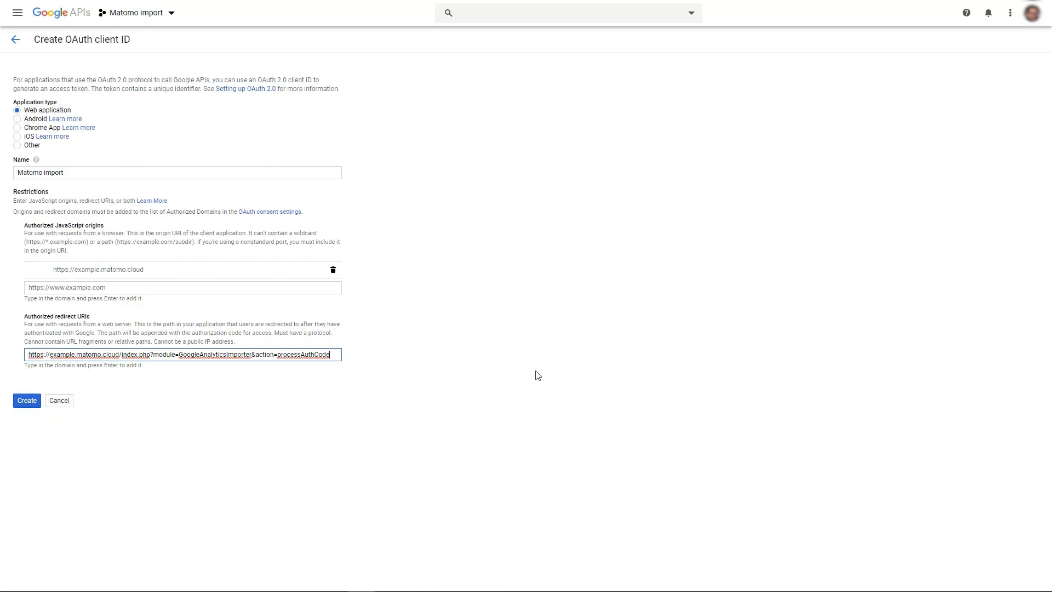
left_click(21, 404)
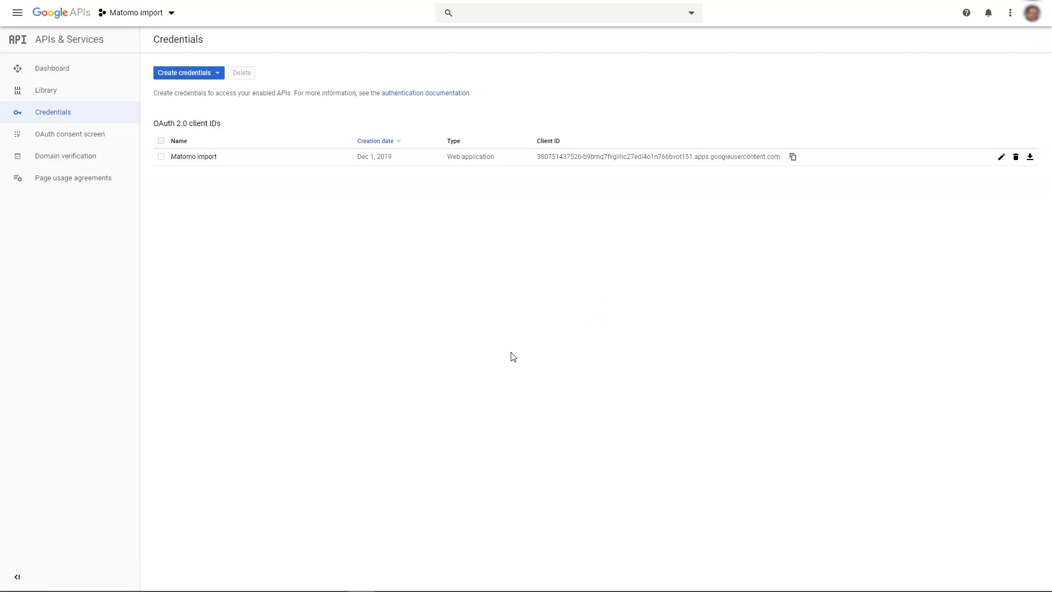
left_click(1030, 158)
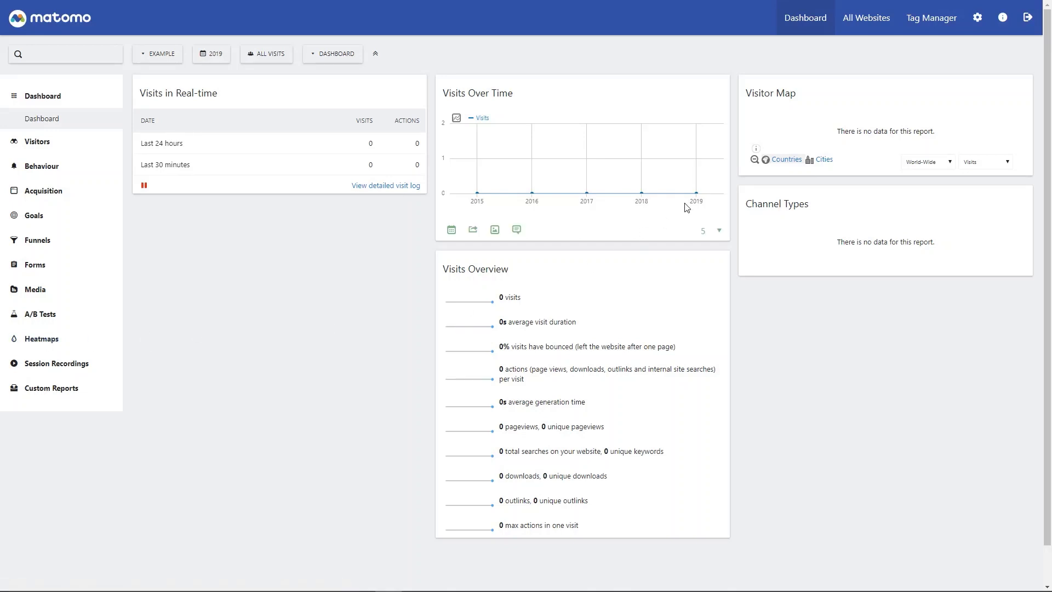
Step: Switch to Matomo, open the Google Analytics Import settings, and upload and save the client secret JSON file from the downloads folder
left_click(979, 21)
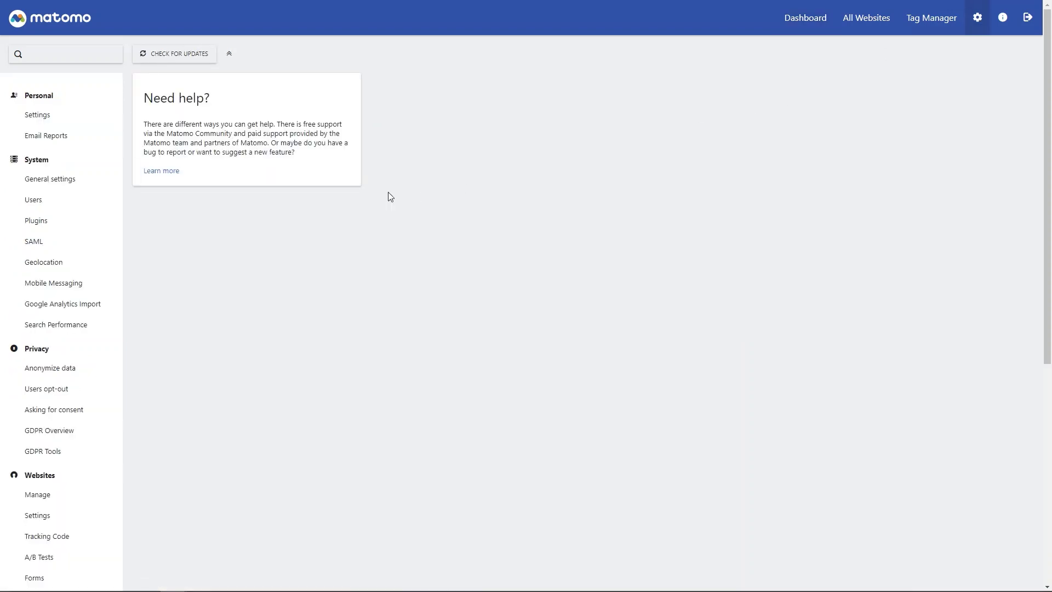
left_click(40, 303)
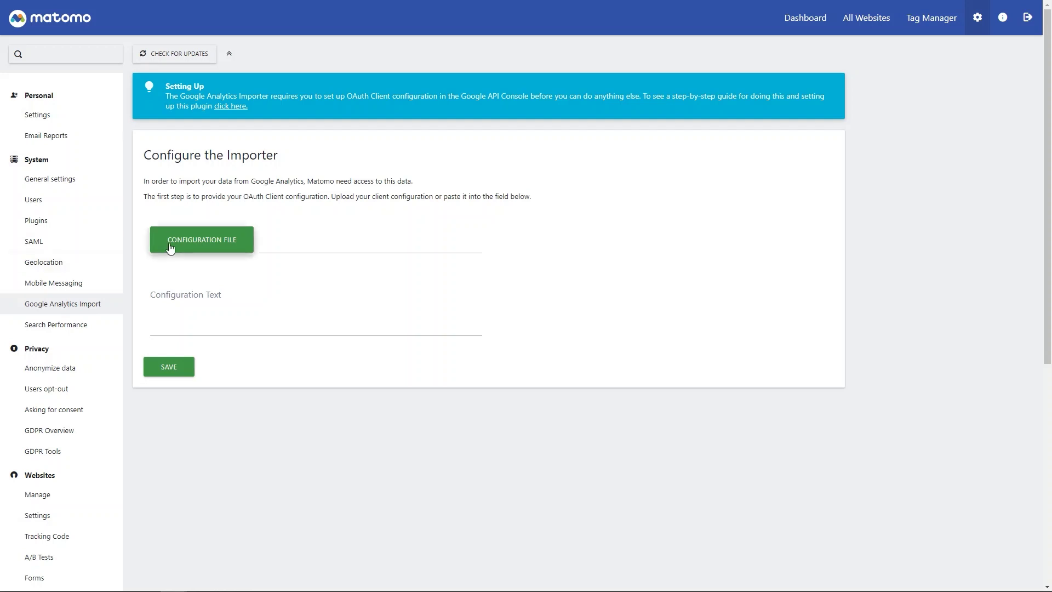
left_click(196, 243)
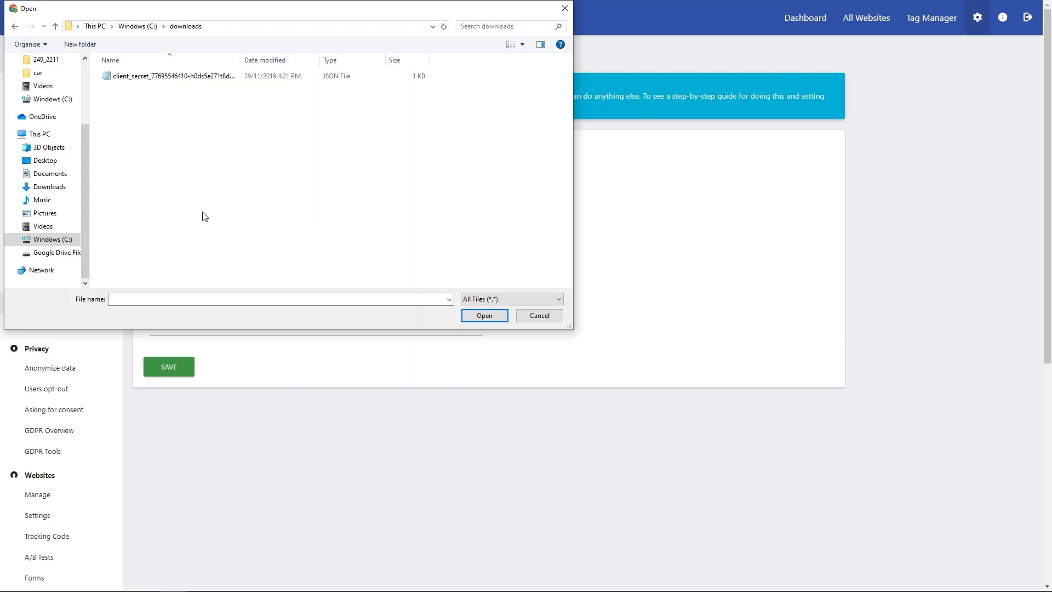
left_click(164, 80)
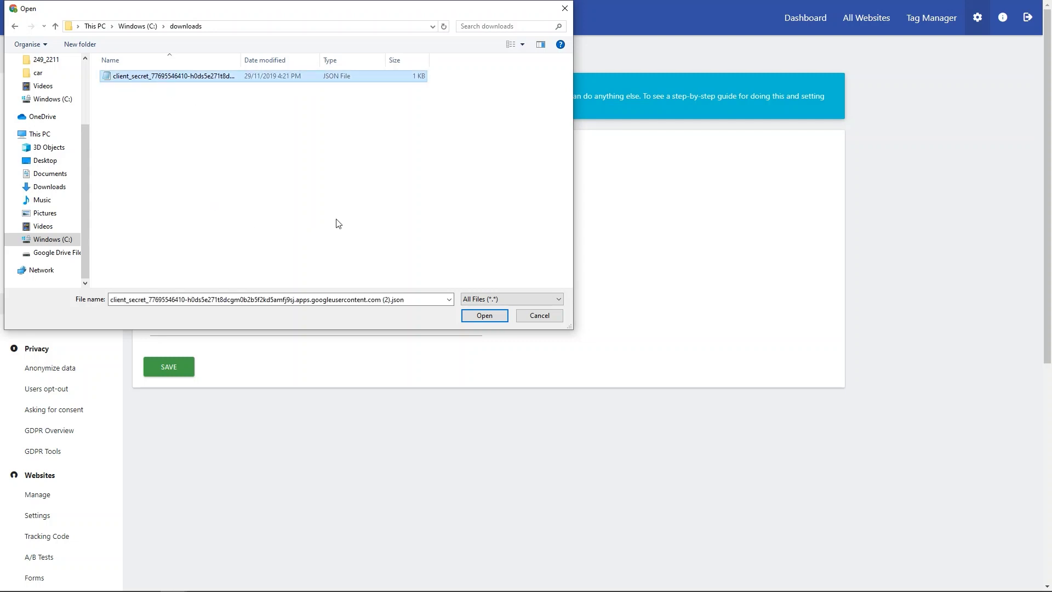
left_click(485, 318)
left_click(175, 371)
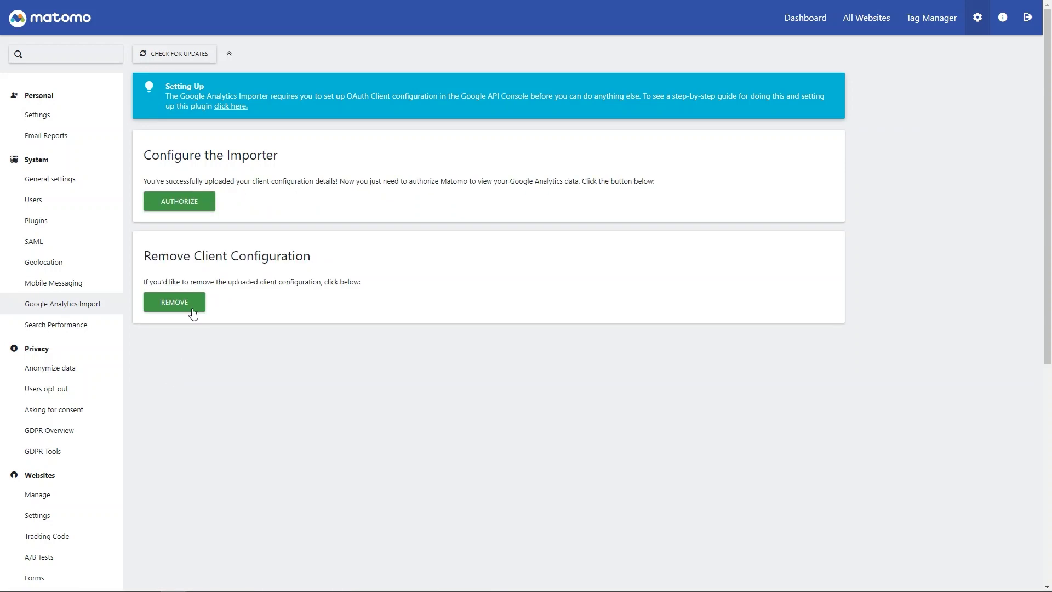
Step: Authorize Matomo to view the Google Analytics data with the second listed Google account, proceeding past the unverified-app warning and allowing access
left_click(181, 202)
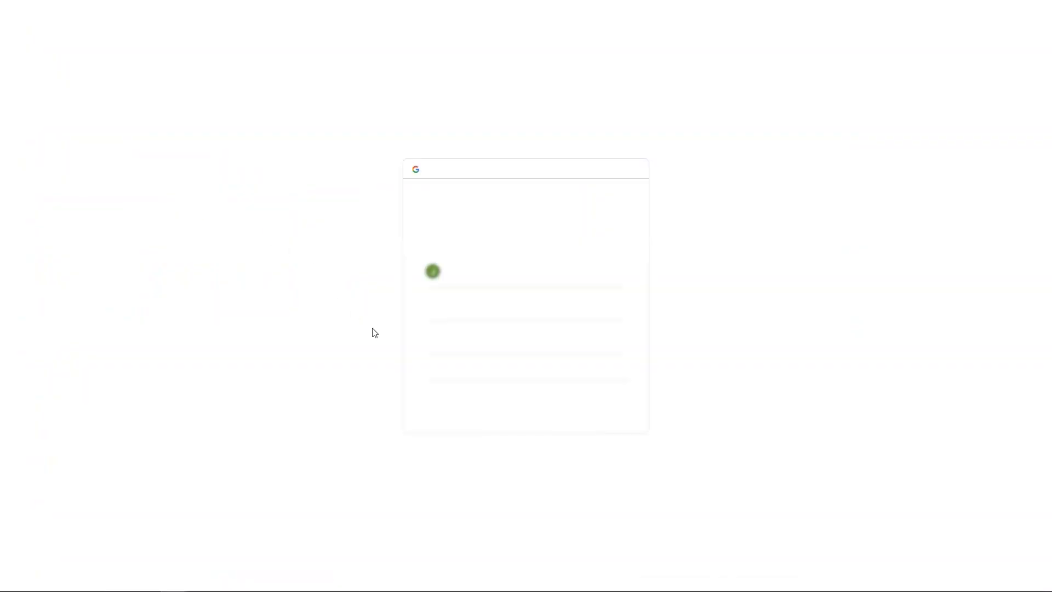
left_click(475, 323)
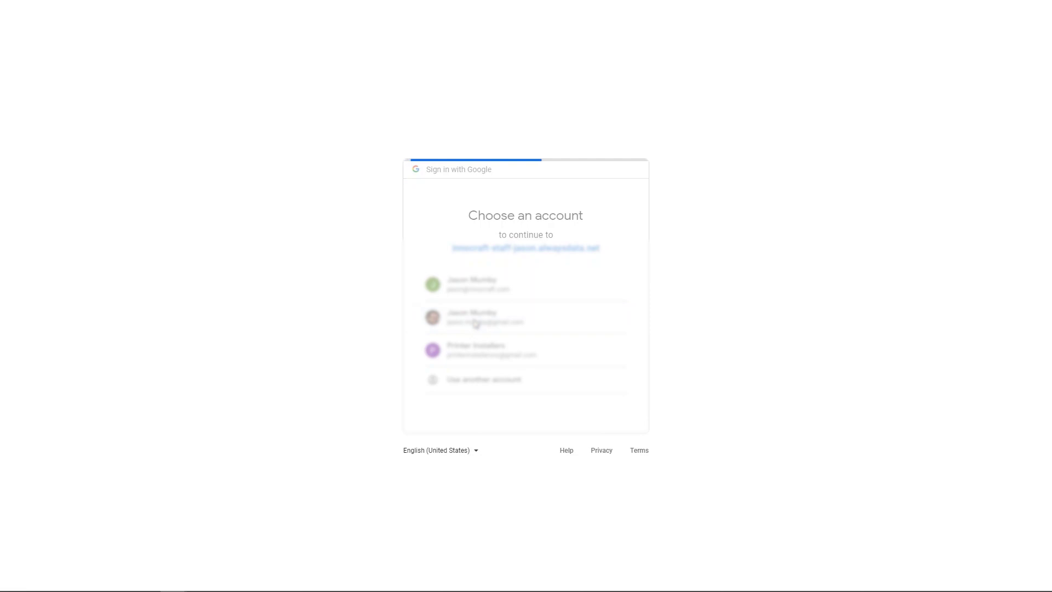
left_click(379, 226)
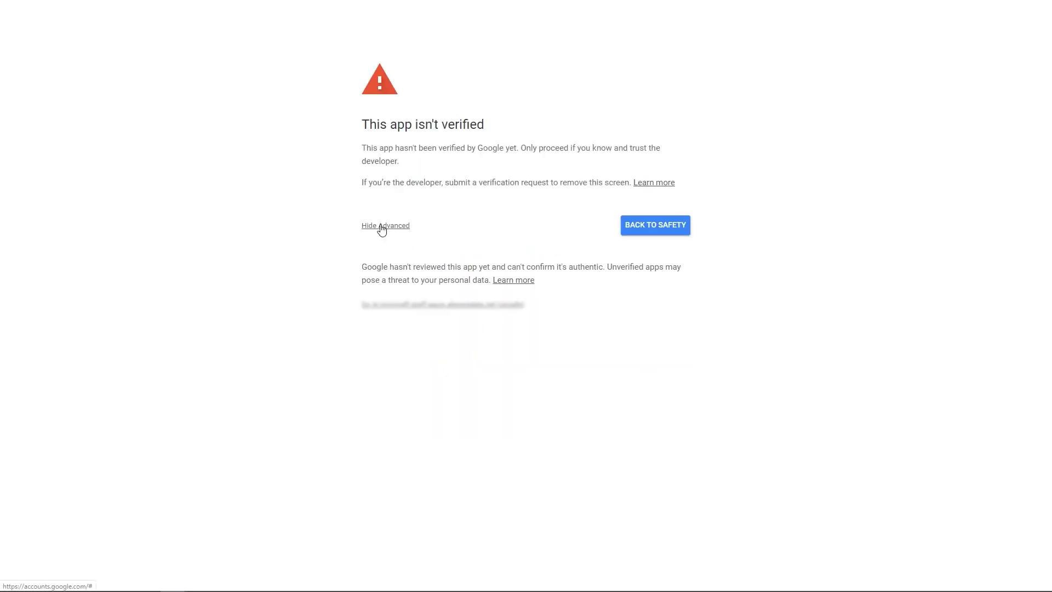
left_click(420, 307)
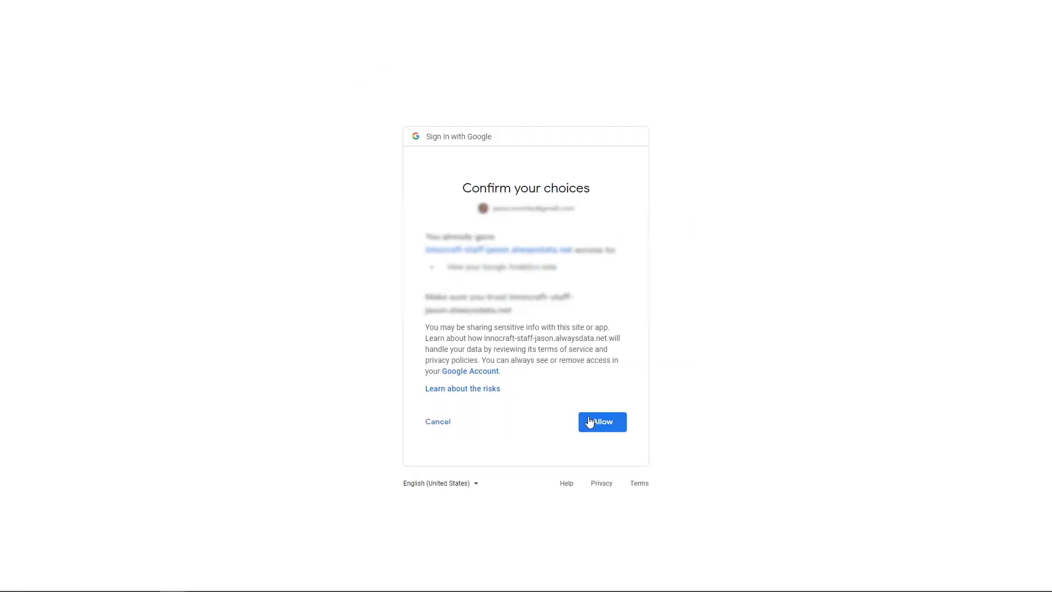
left_click(594, 421)
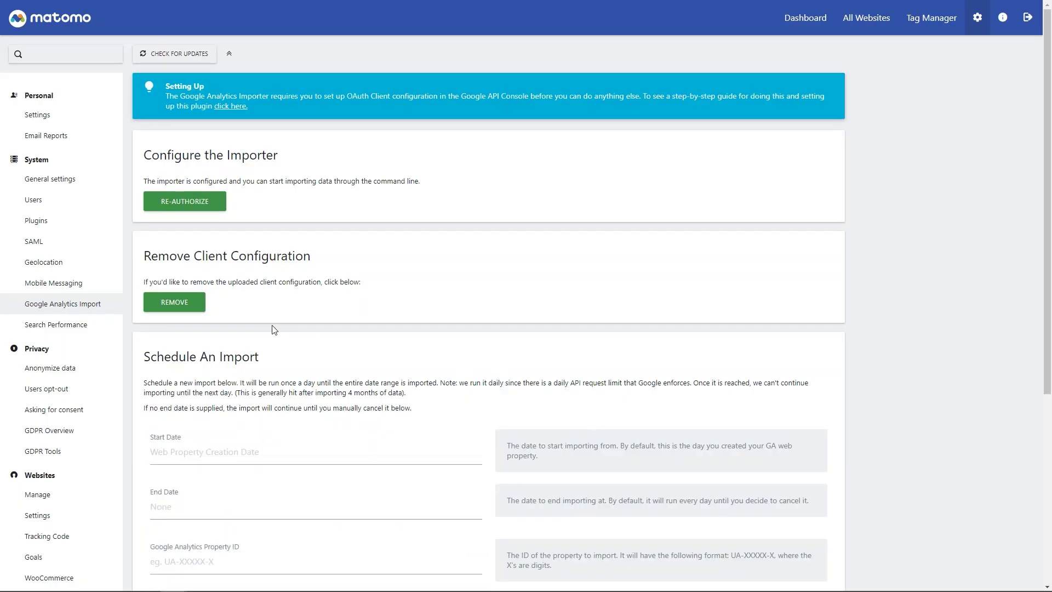
Step: Schedule and start an import using the Google Analytics property, account and view IDs, with default start and end dates, and view its import job
scroll(272, 327, "down", 3)
scroll(273, 328, "down", 2)
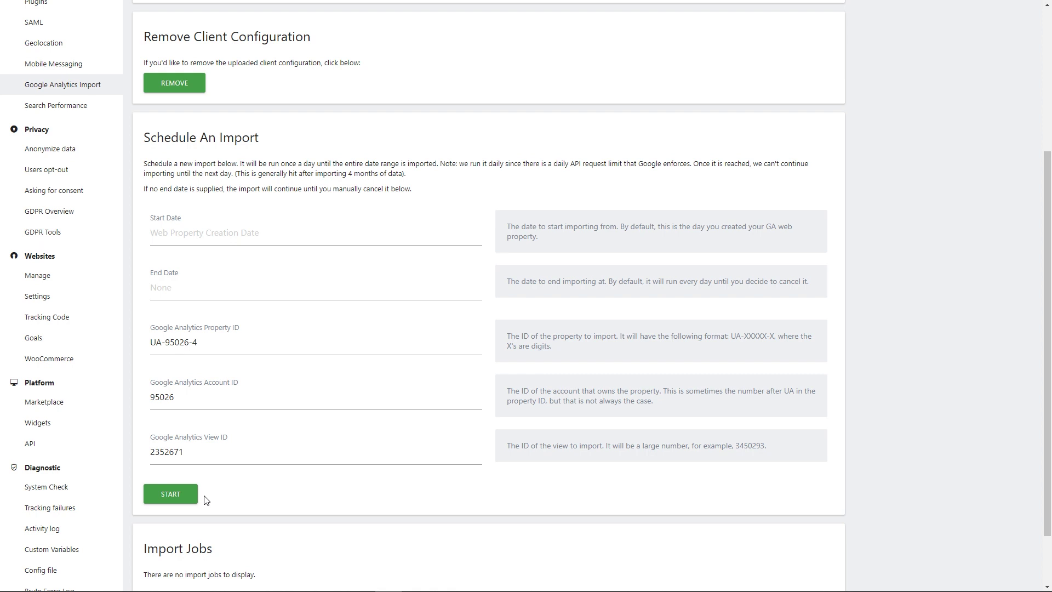
left_click(179, 495)
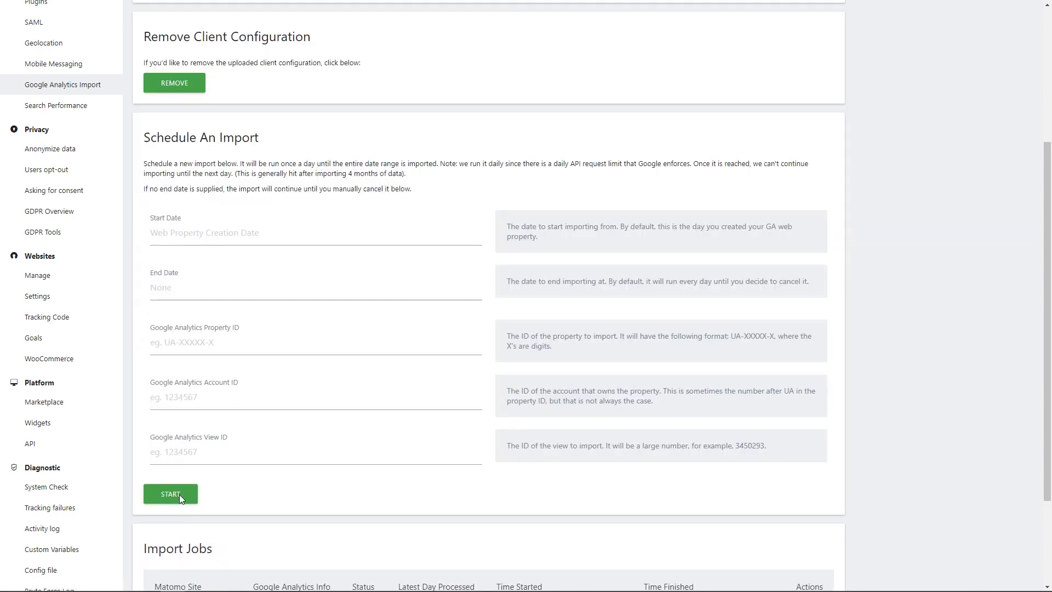
scroll(219, 500, "down", 3)
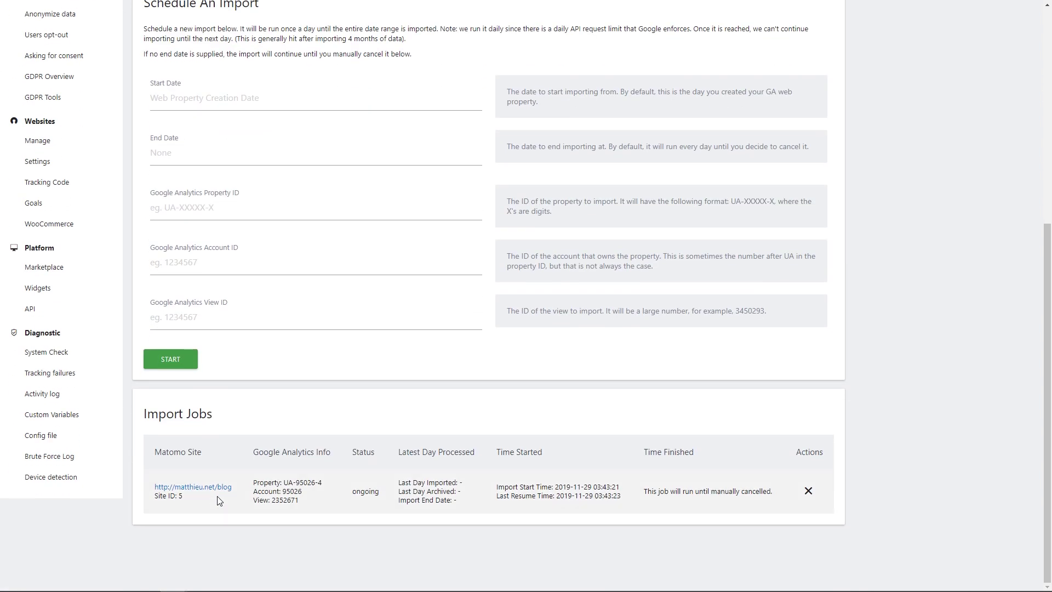